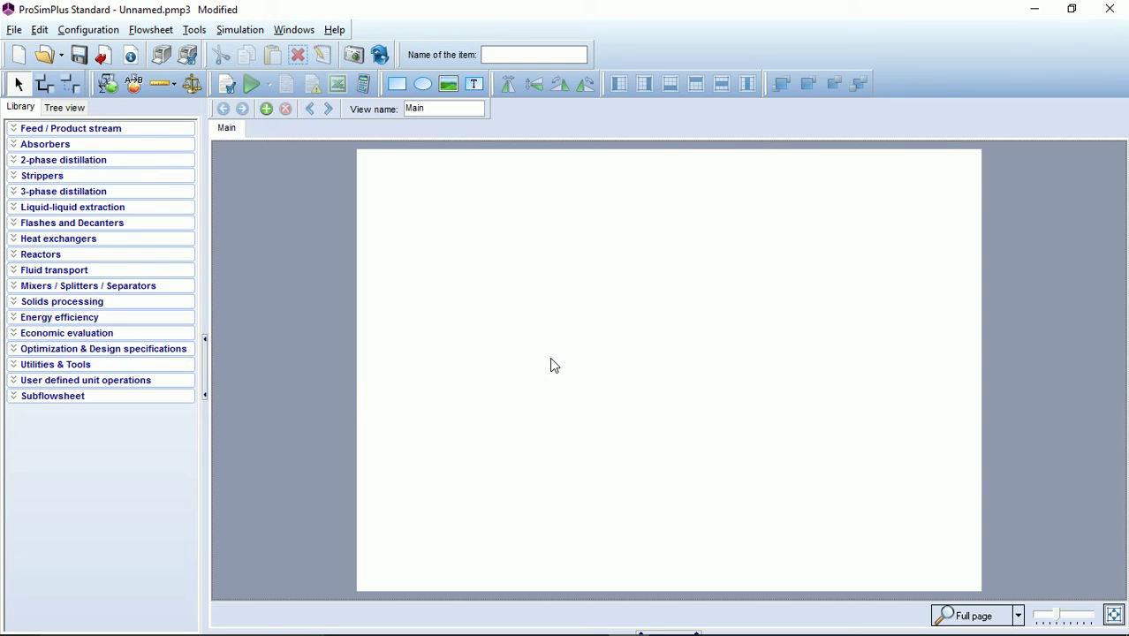
Add four Native [New calculator] entries to the thermodynamic calculators list.
click(108, 85)
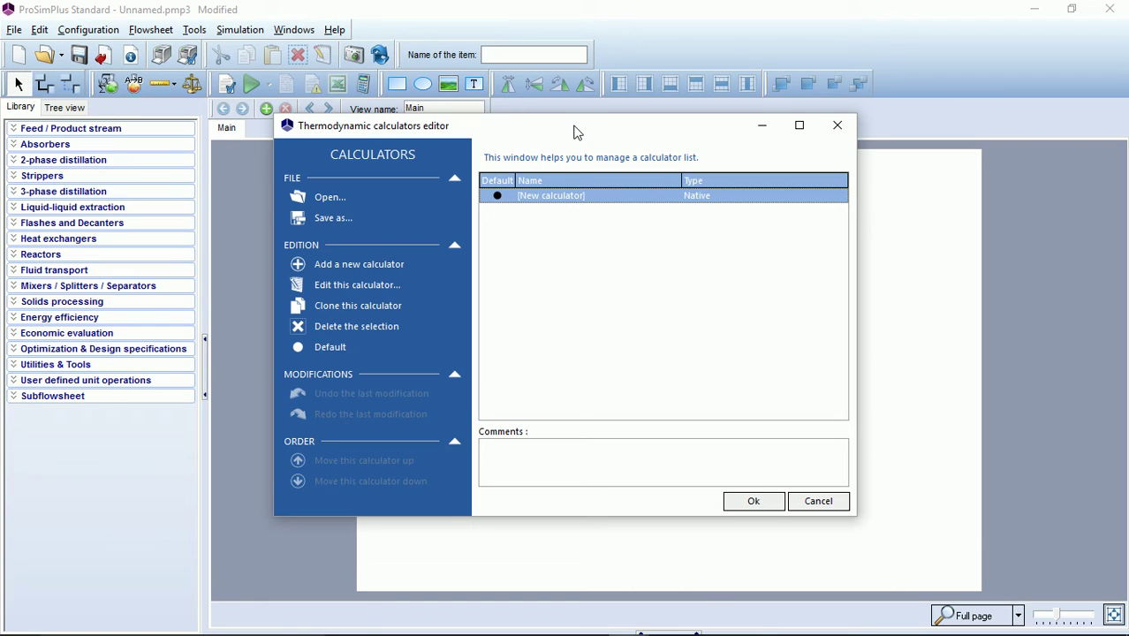
click(356, 263)
click(357, 265)
click(357, 265)
click(357, 267)
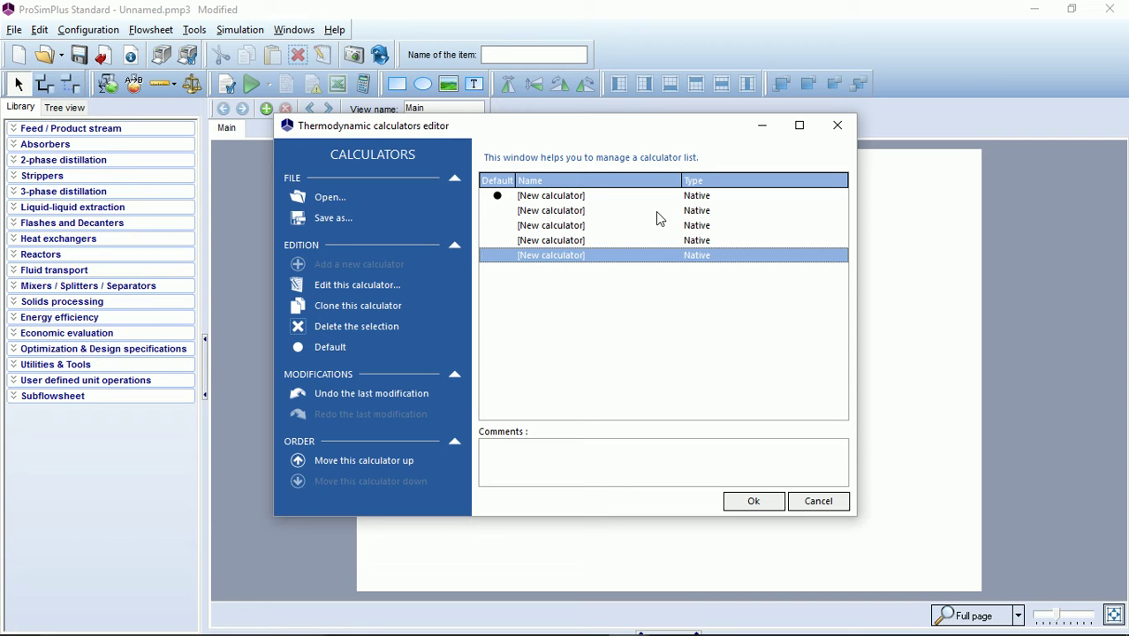
Open the first [New calculator] and launch compound selection from its Compounds panel.
double_click(601, 203)
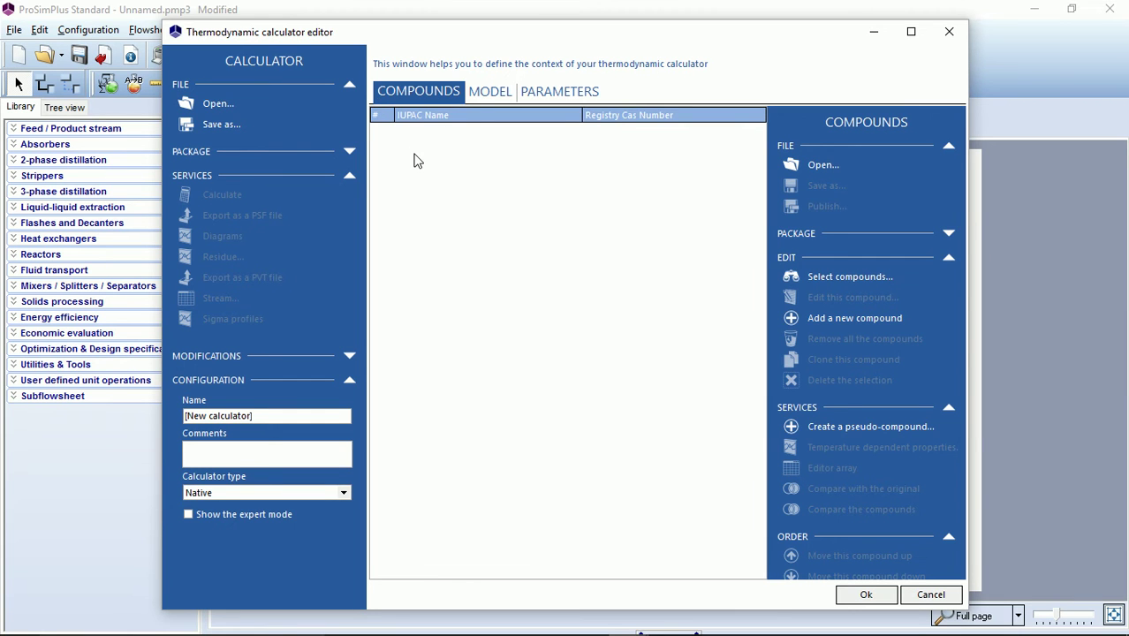
click(897, 275)
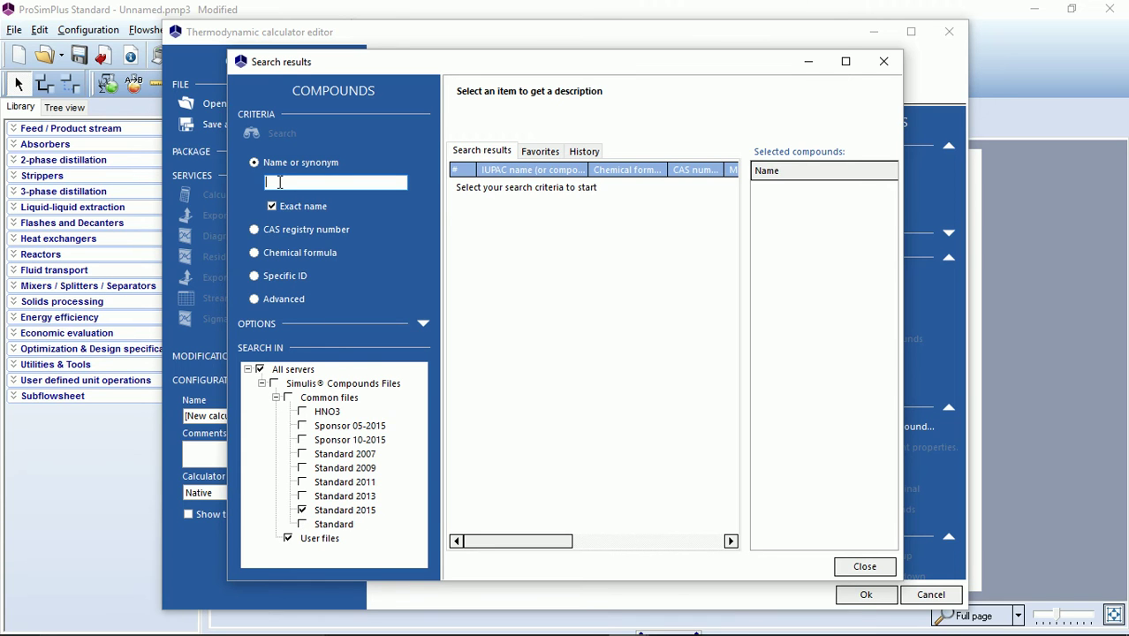
Search for and add WATER (7732-18-5) and ETHANOL (64-17-5) as compounds.
text(water)
key(Return)
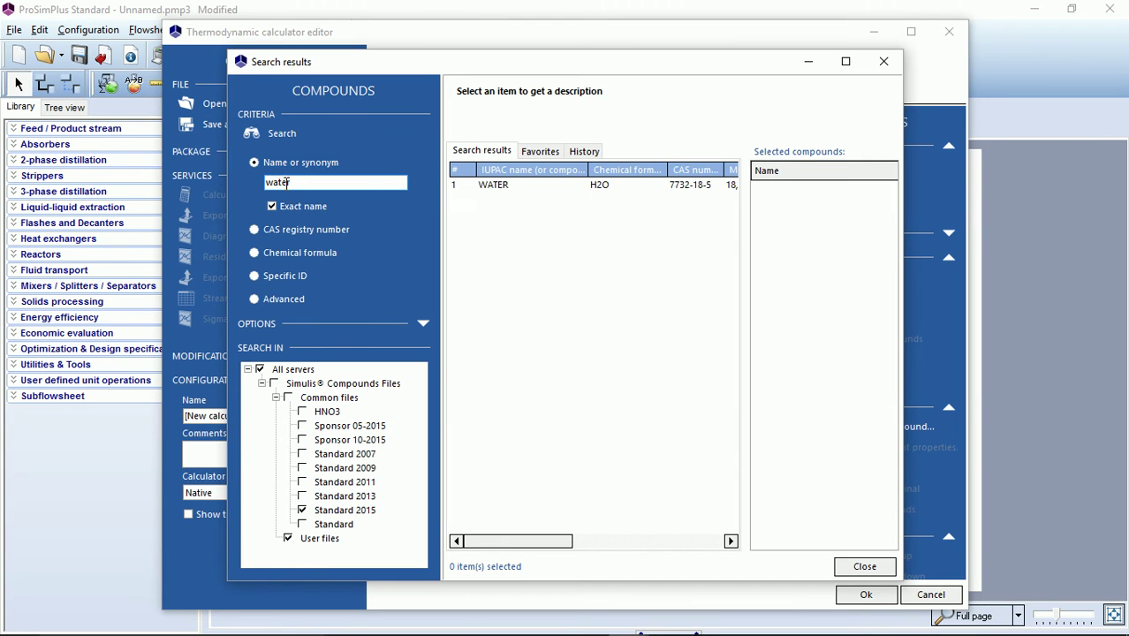
click(534, 191)
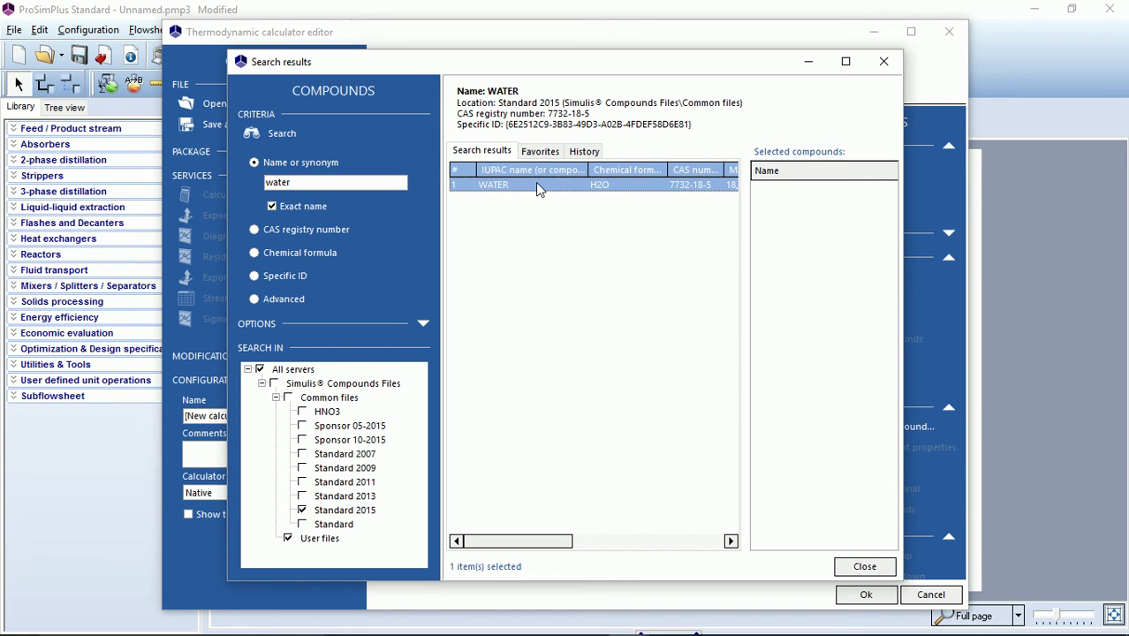
double_click(536, 183)
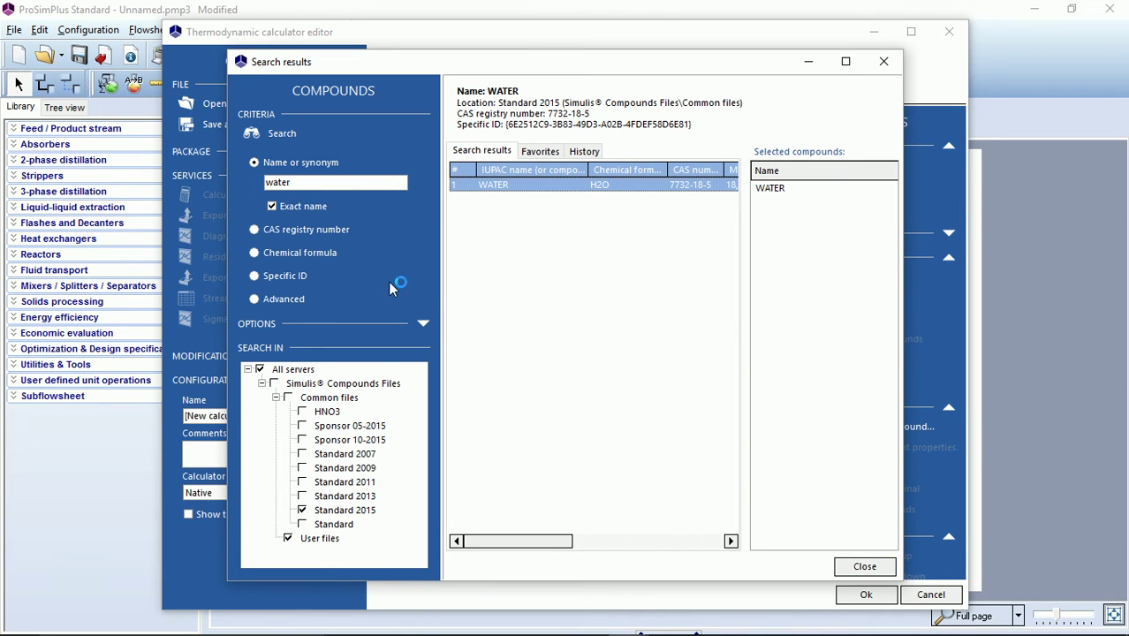
drag(315, 185, 256, 194)
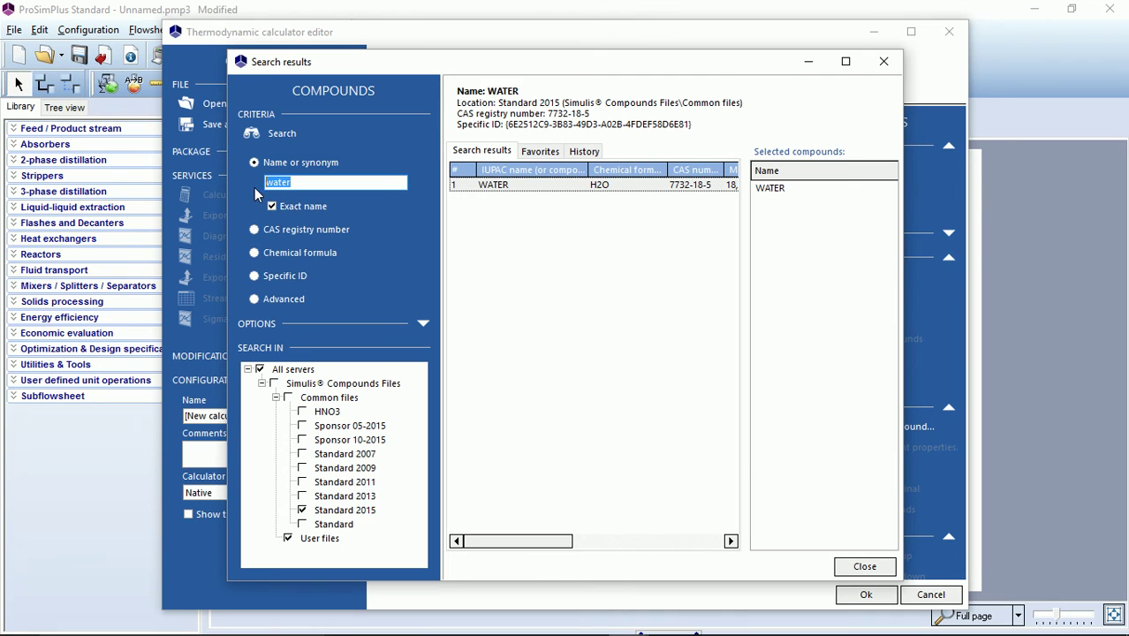
text(ethanol)
key(Return)
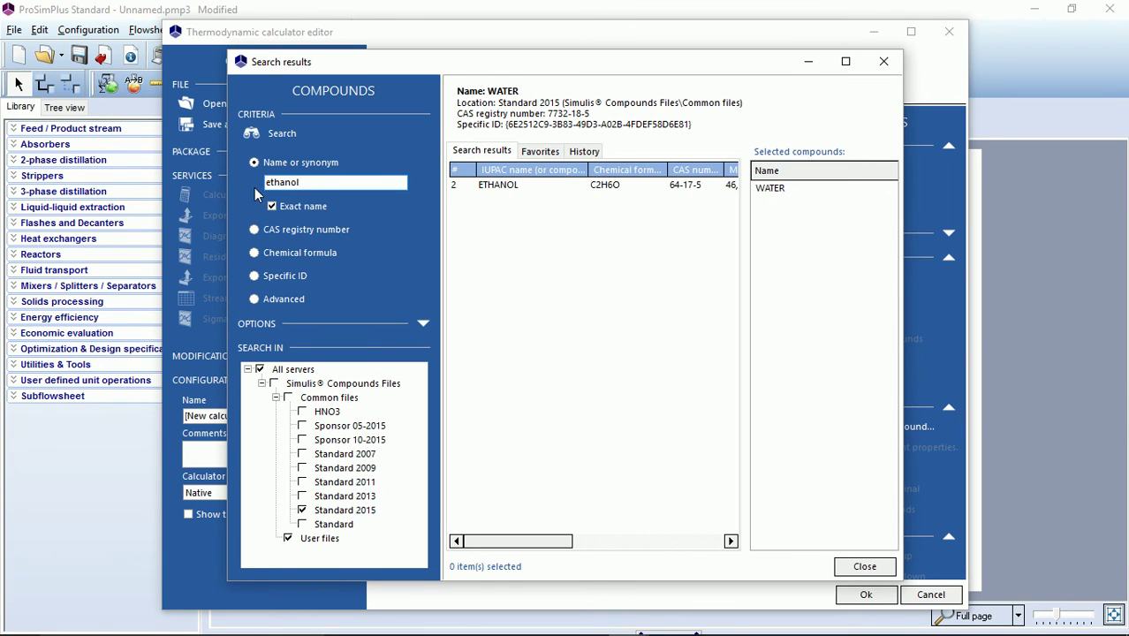
double_click(534, 186)
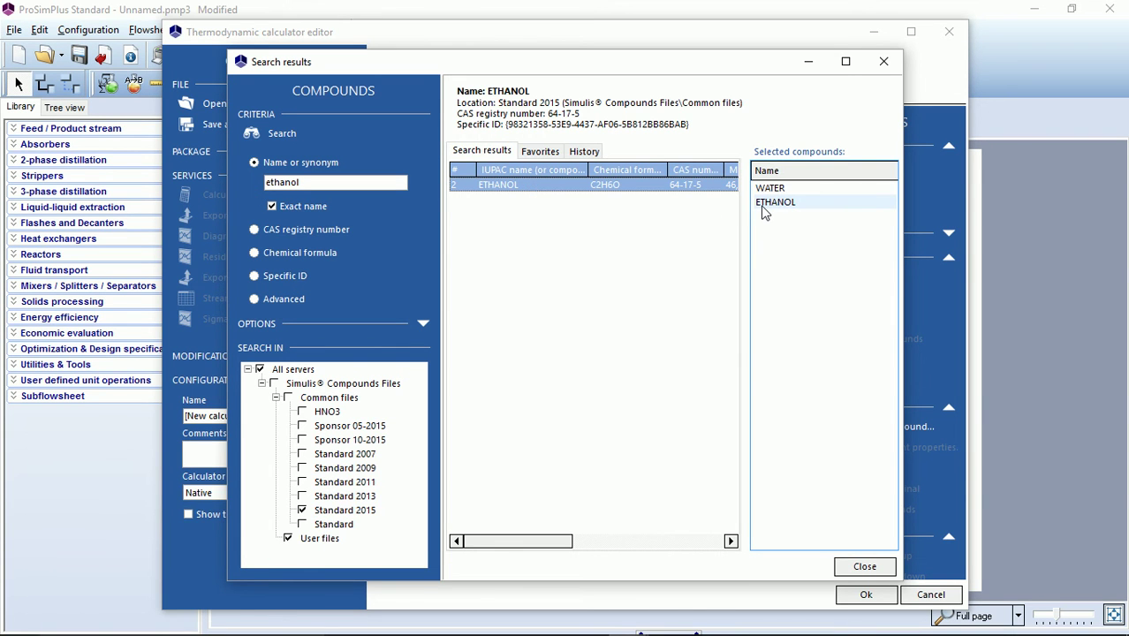
click(865, 567)
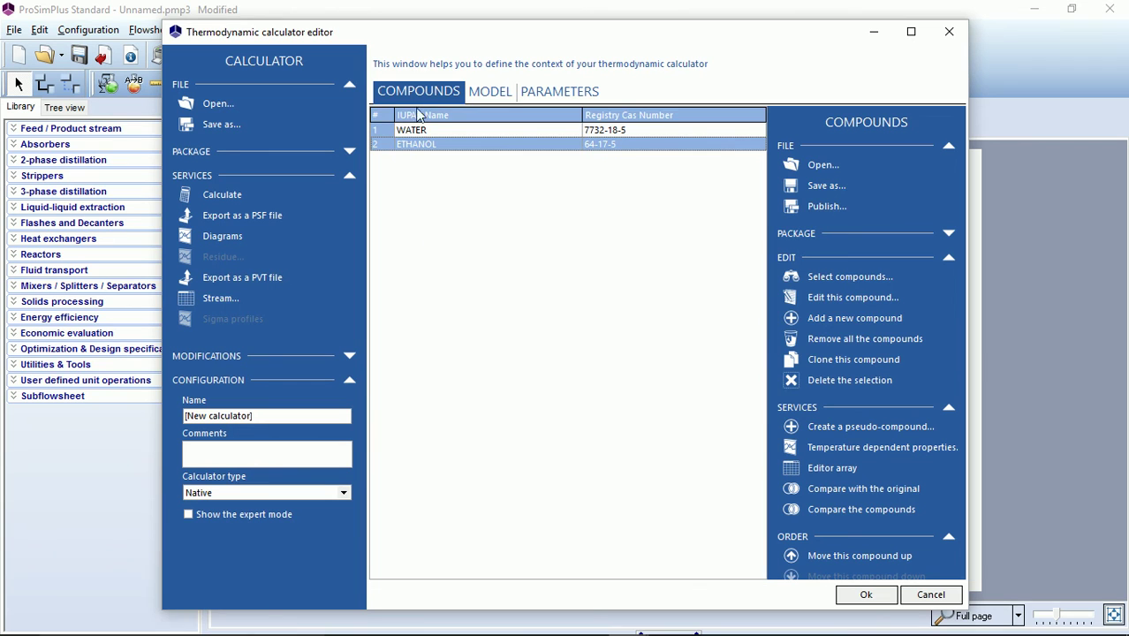
Open WATER's compound editor and look over its atomic properties.
click(421, 133)
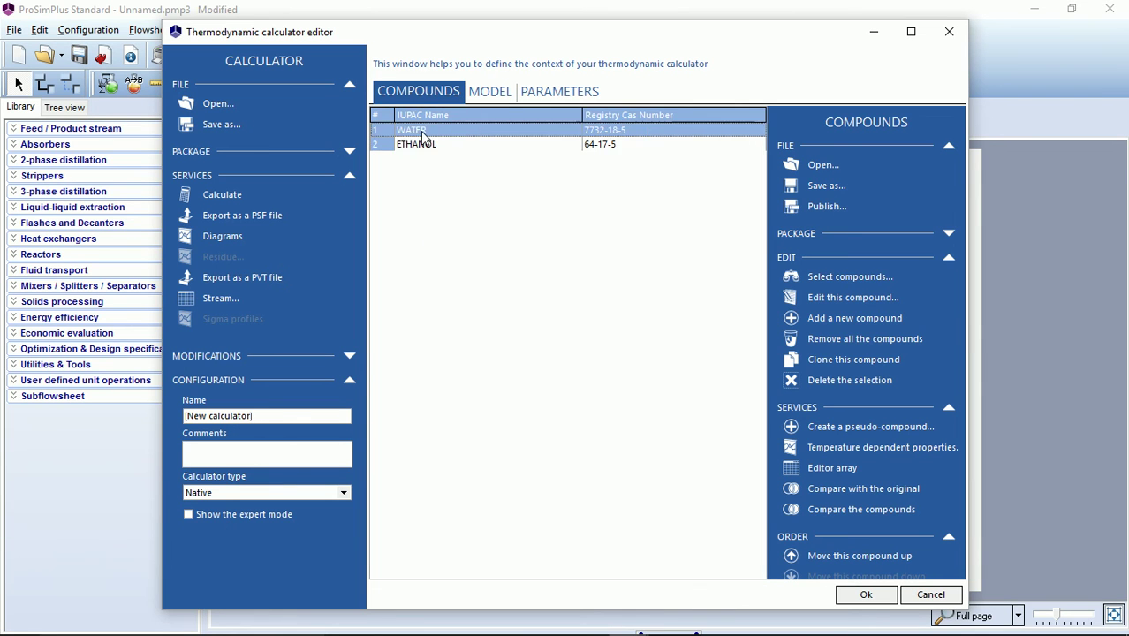
click(416, 144)
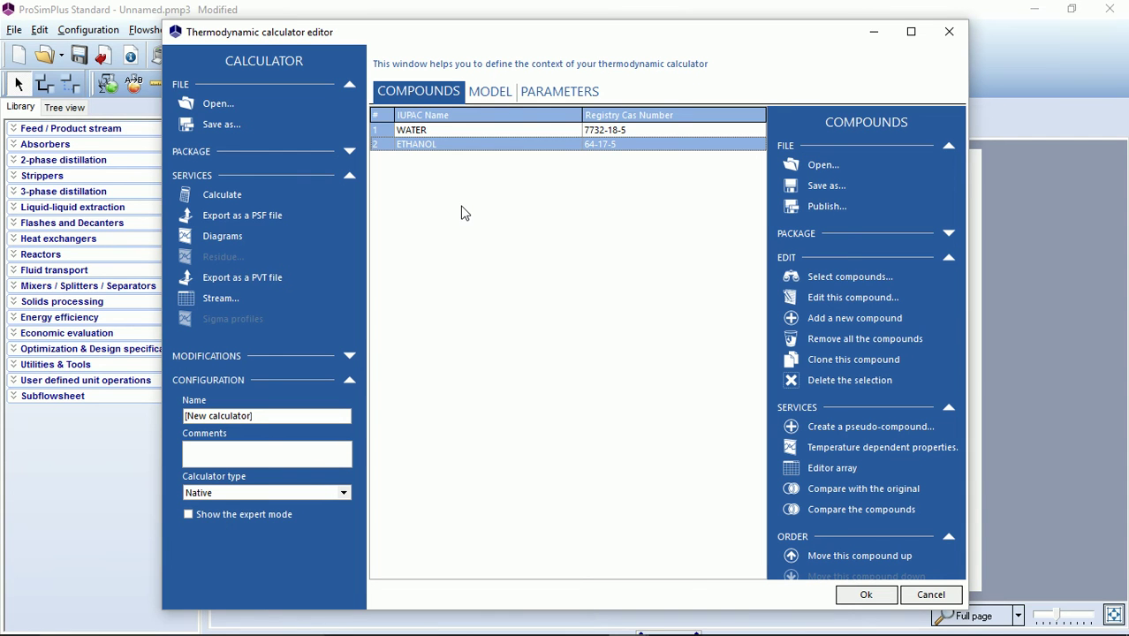
click(477, 130)
double_click(477, 131)
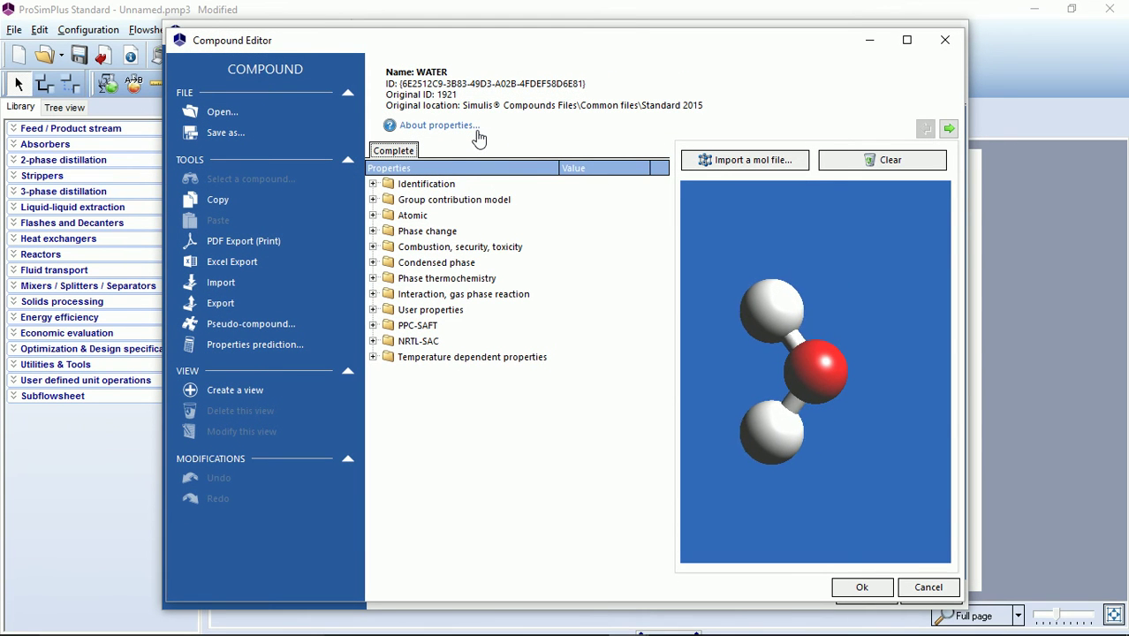
click(373, 215)
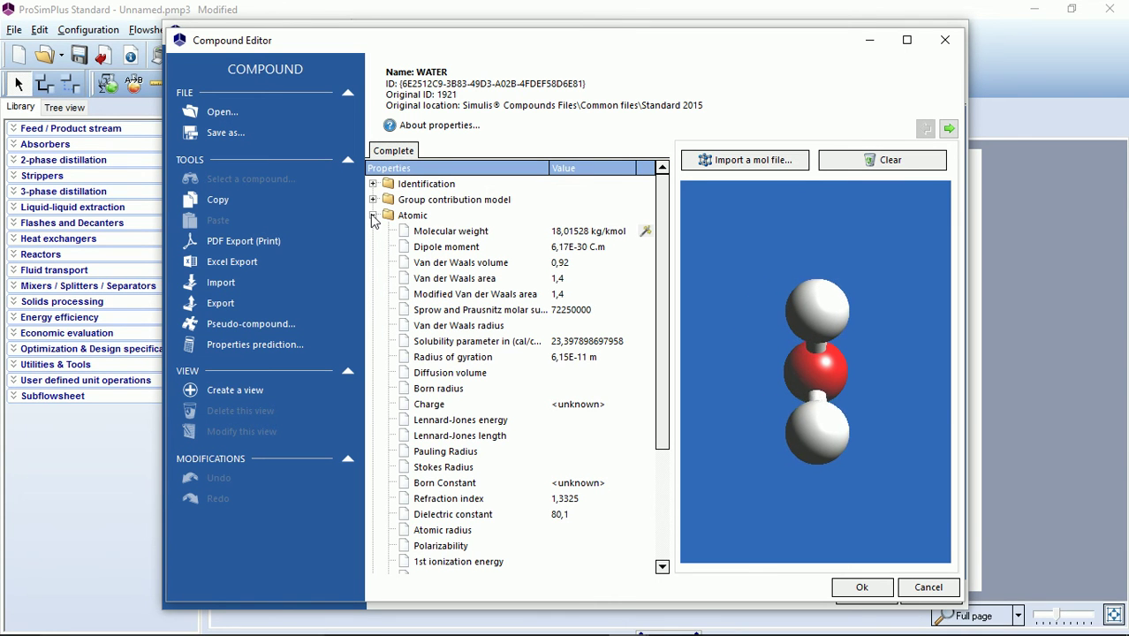
click(373, 216)
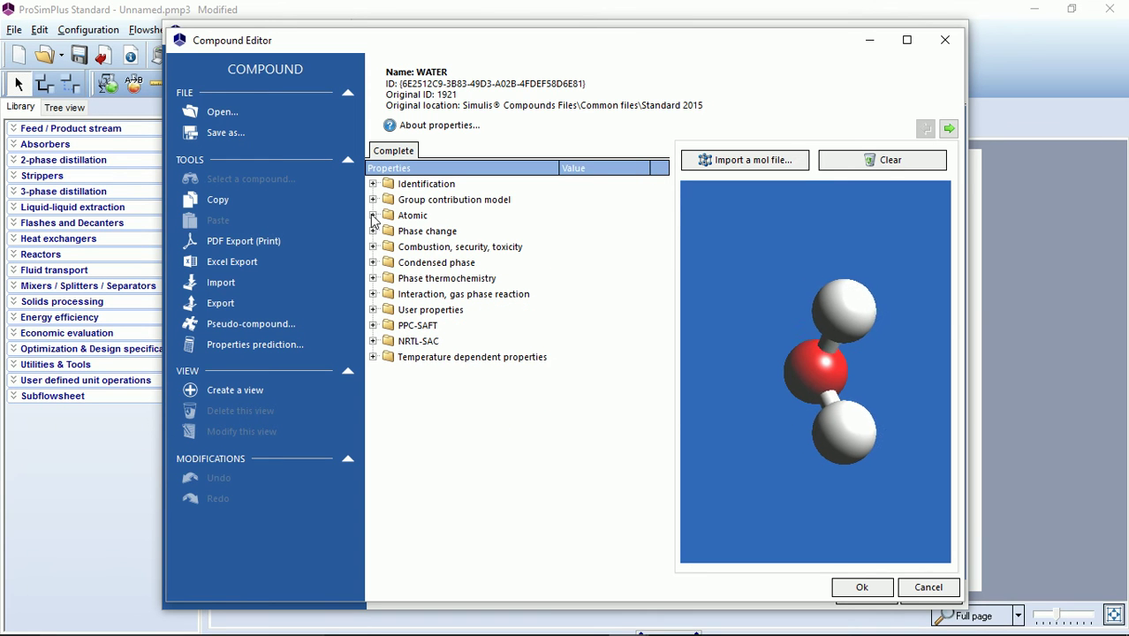
Review water's solid specific heat curve and normal melting point, then cancel without changes.
click(372, 357)
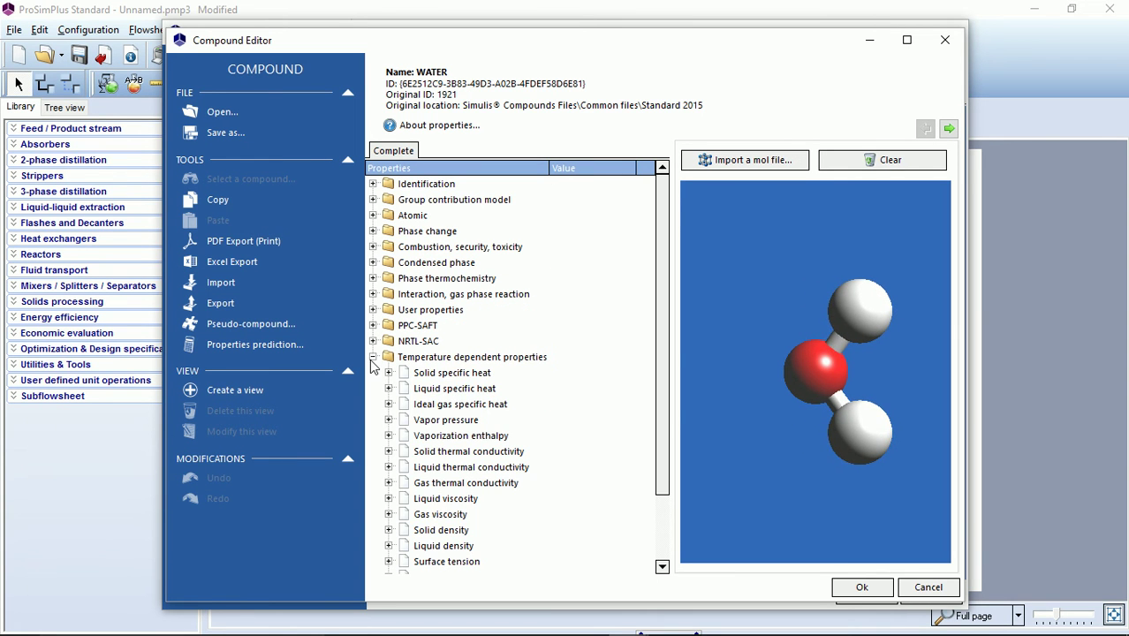
click(387, 372)
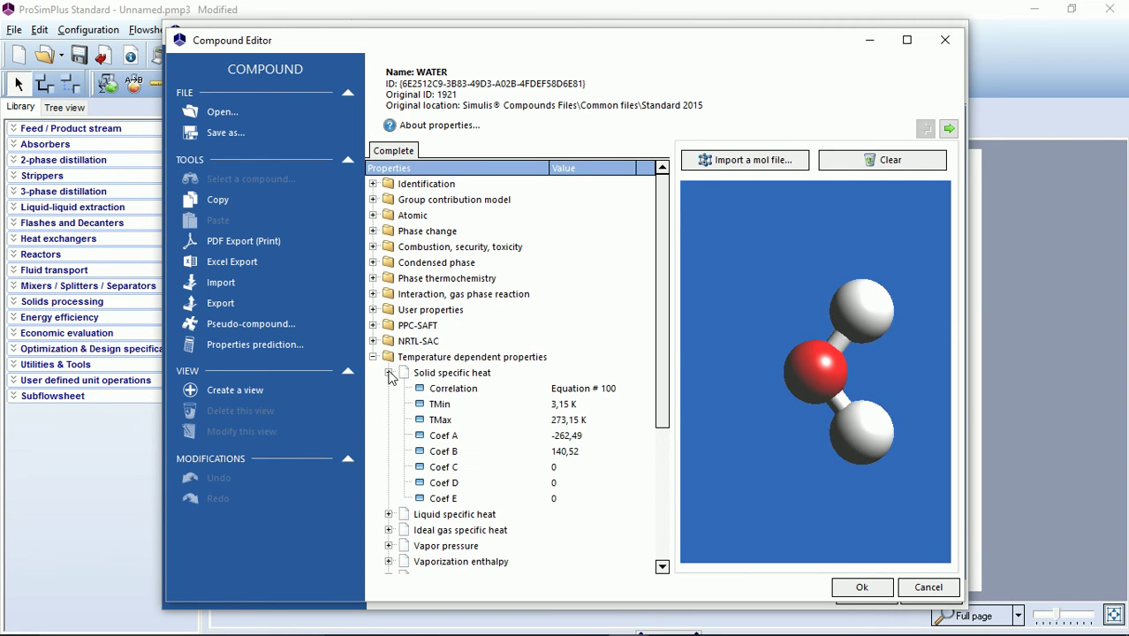
click(469, 372)
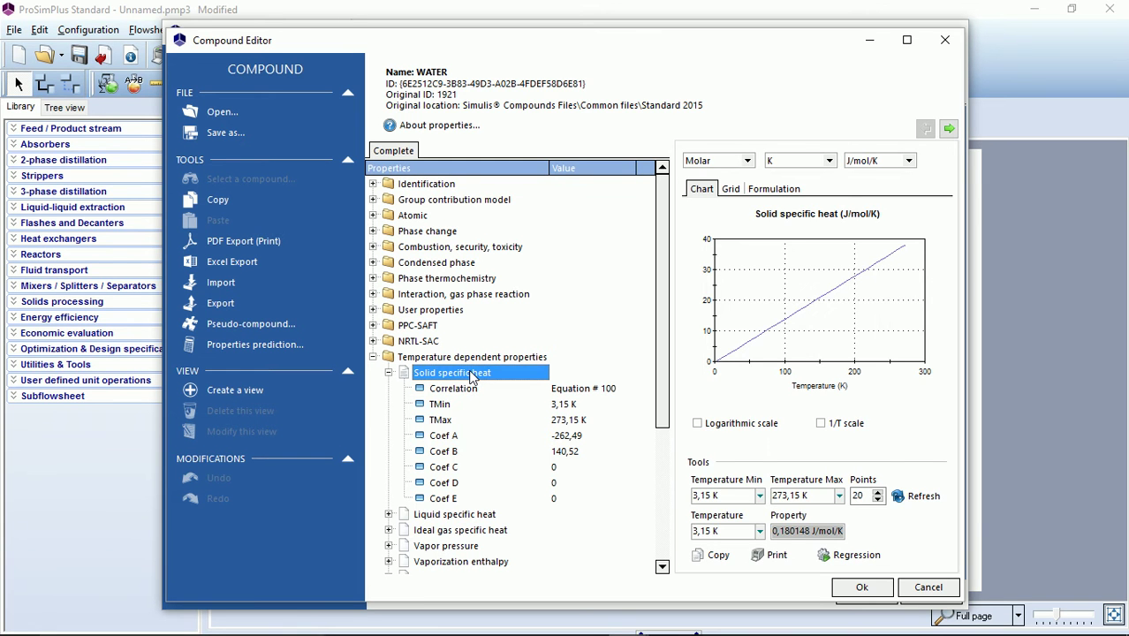
click(371, 357)
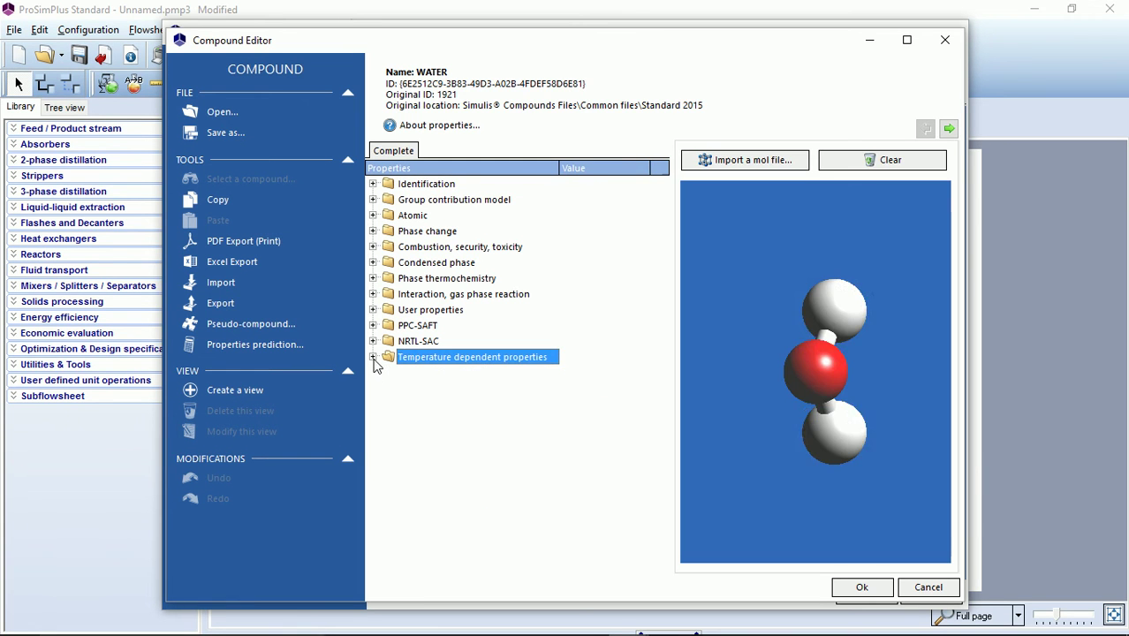
click(372, 230)
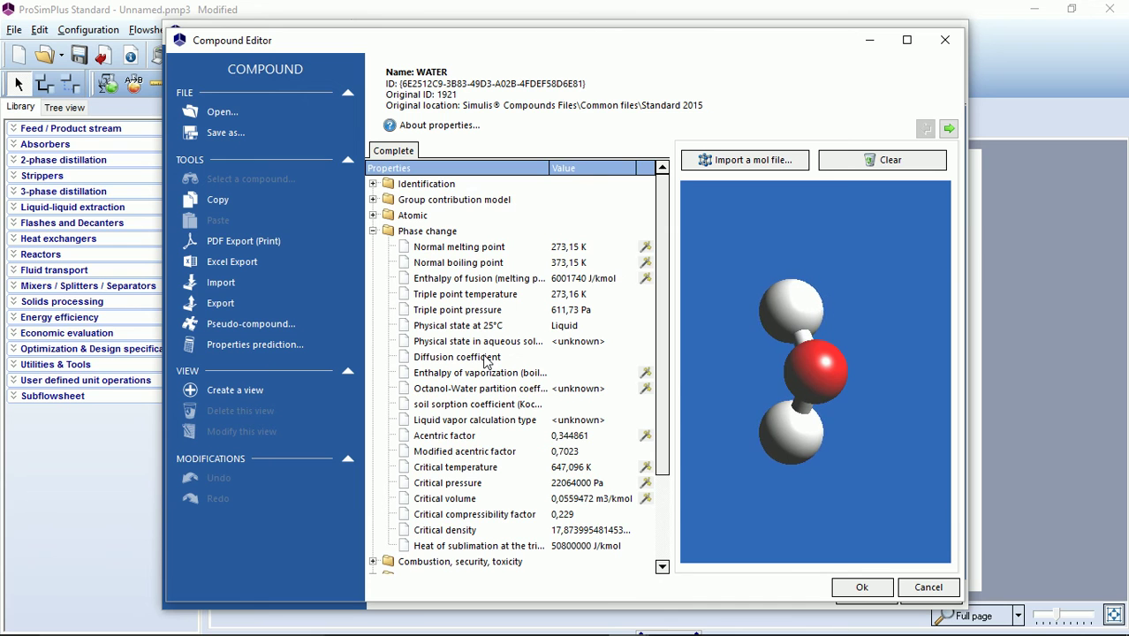
click(592, 248)
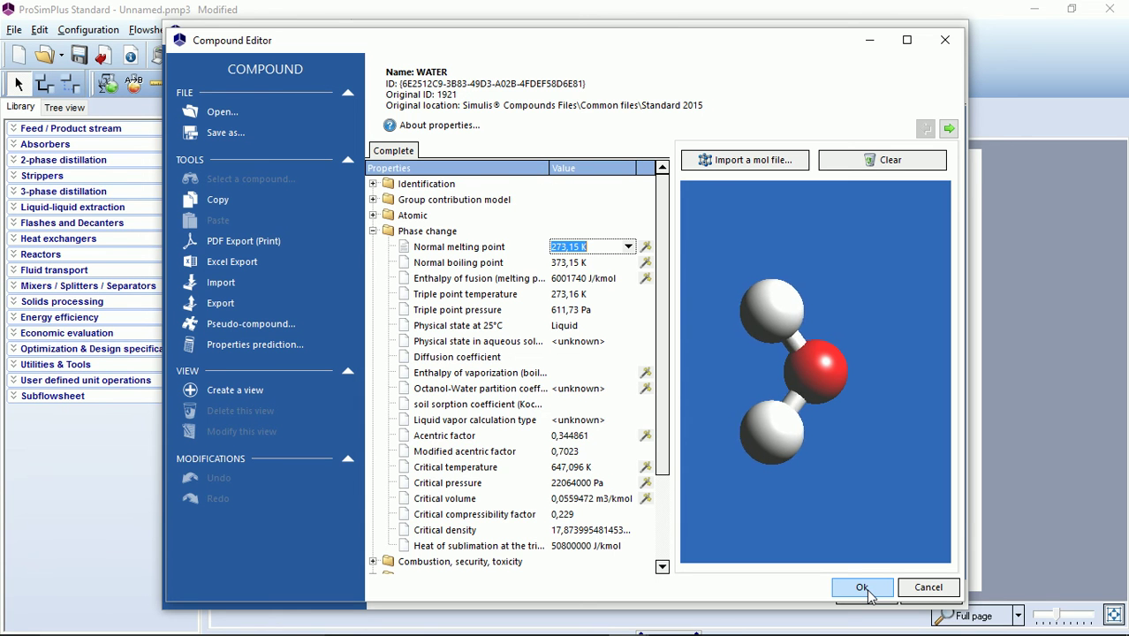
click(927, 588)
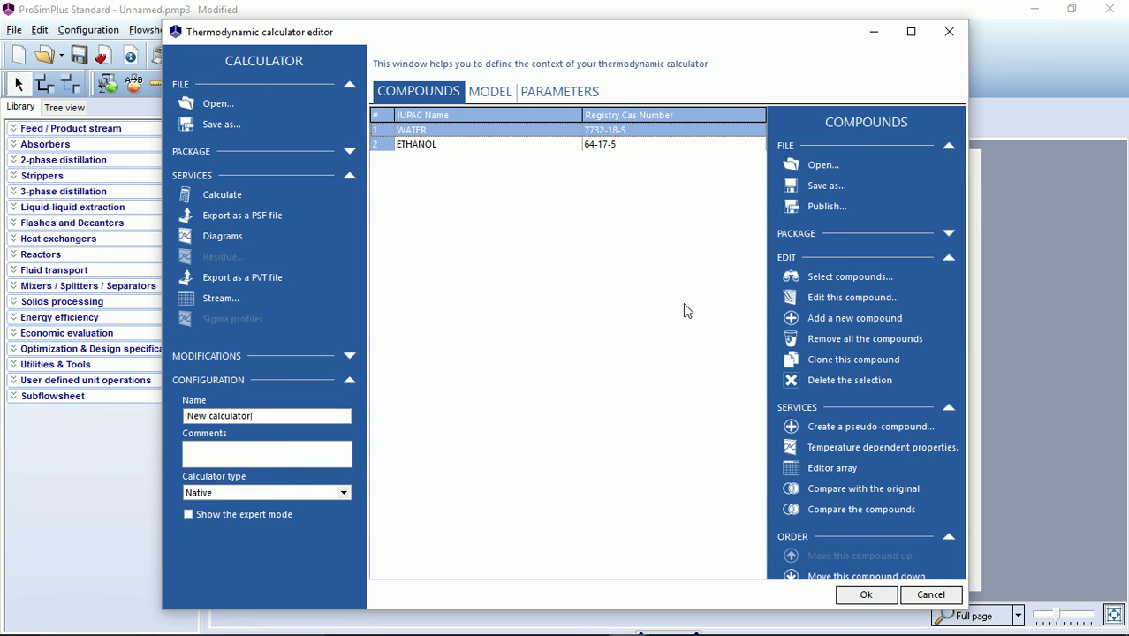
On the MODEL tab, choose the Heterogeneous approach category with the NRTL profile.
click(493, 94)
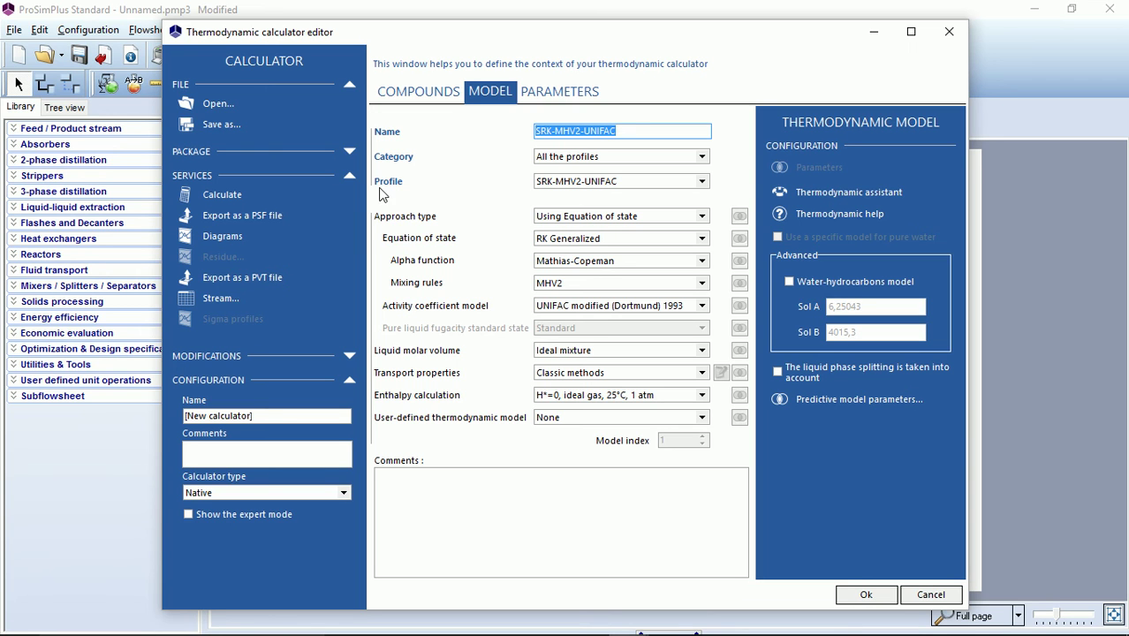
click(703, 181)
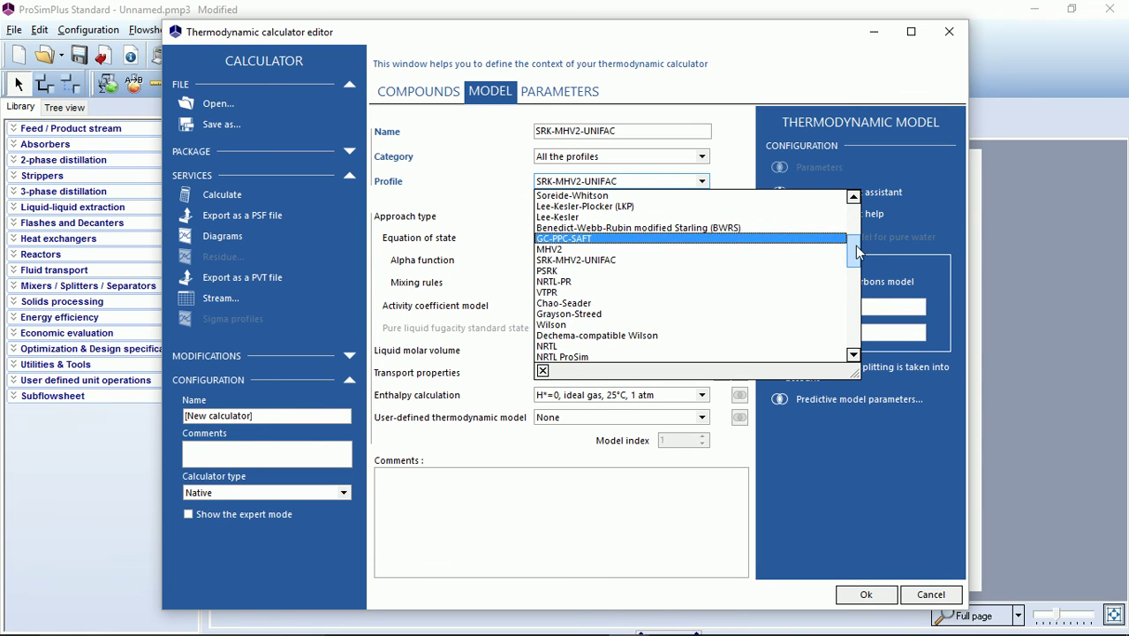
drag(853, 251, 854, 332)
click(473, 178)
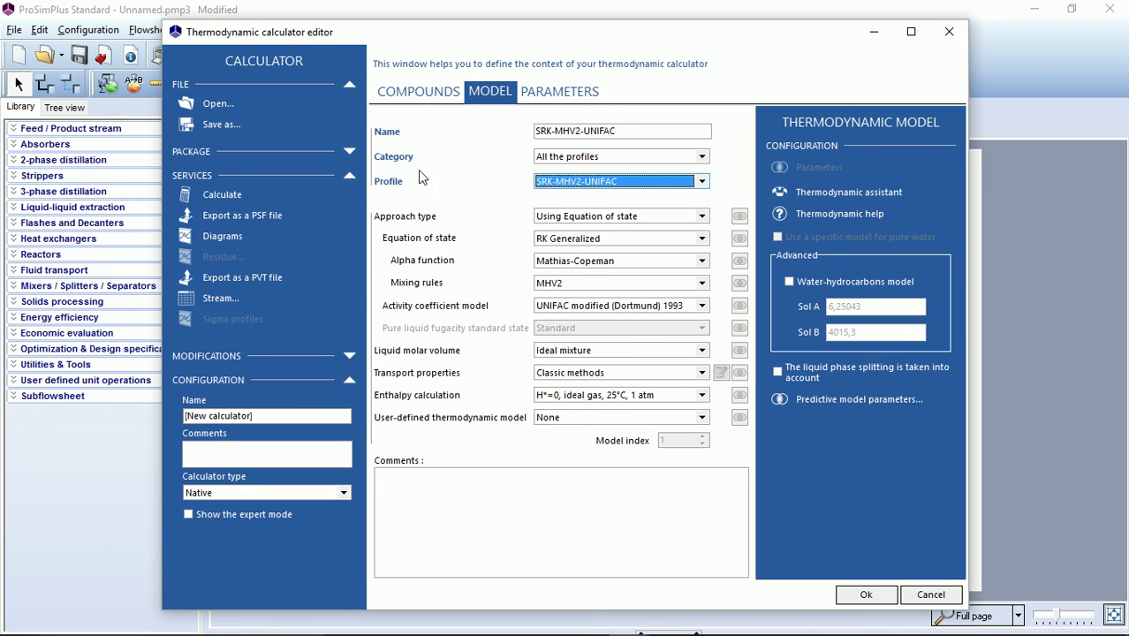
click(701, 159)
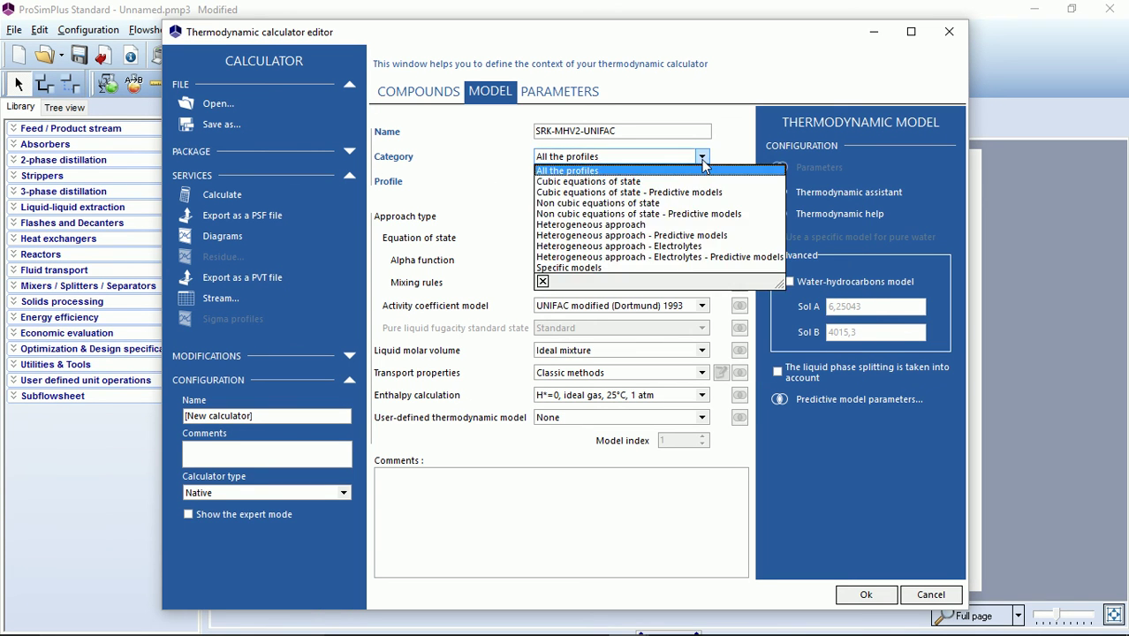
click(620, 228)
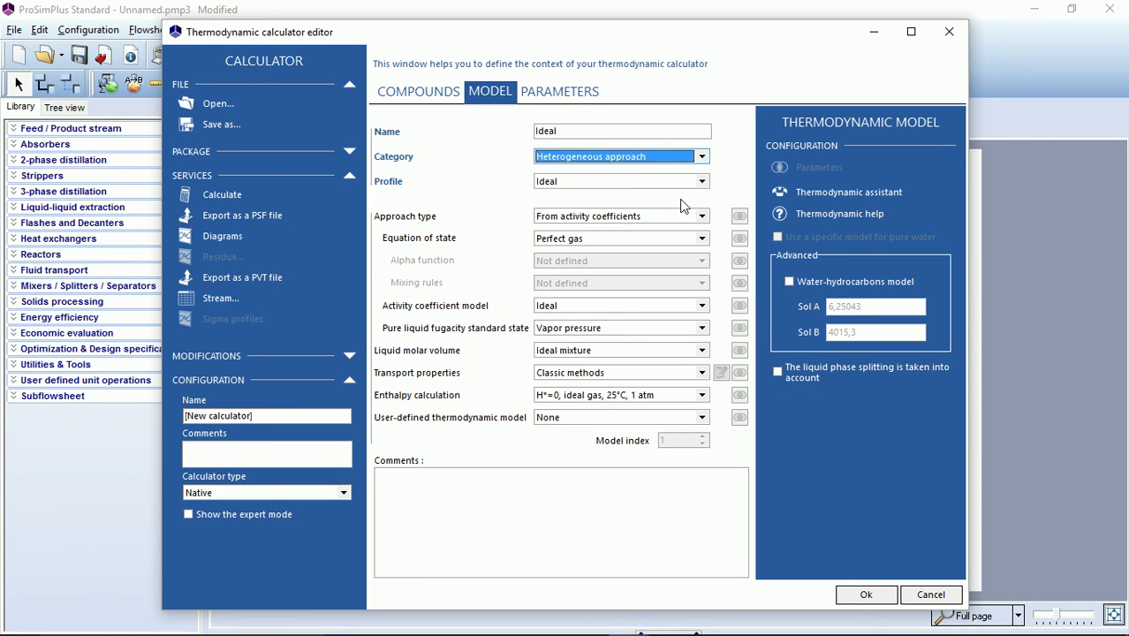
click(703, 182)
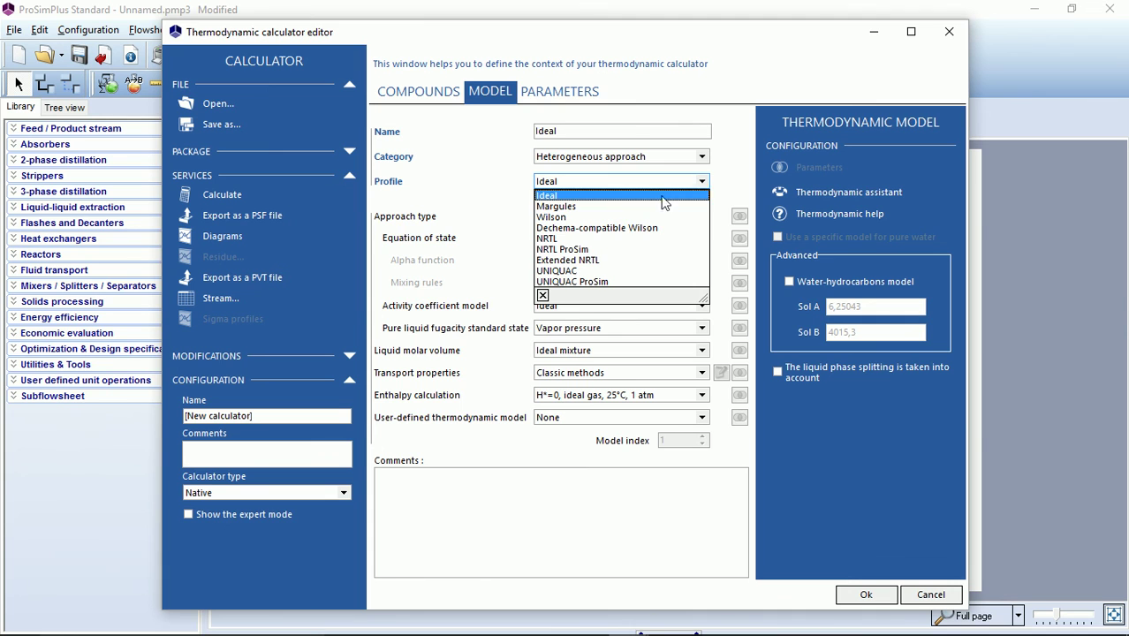
click(580, 239)
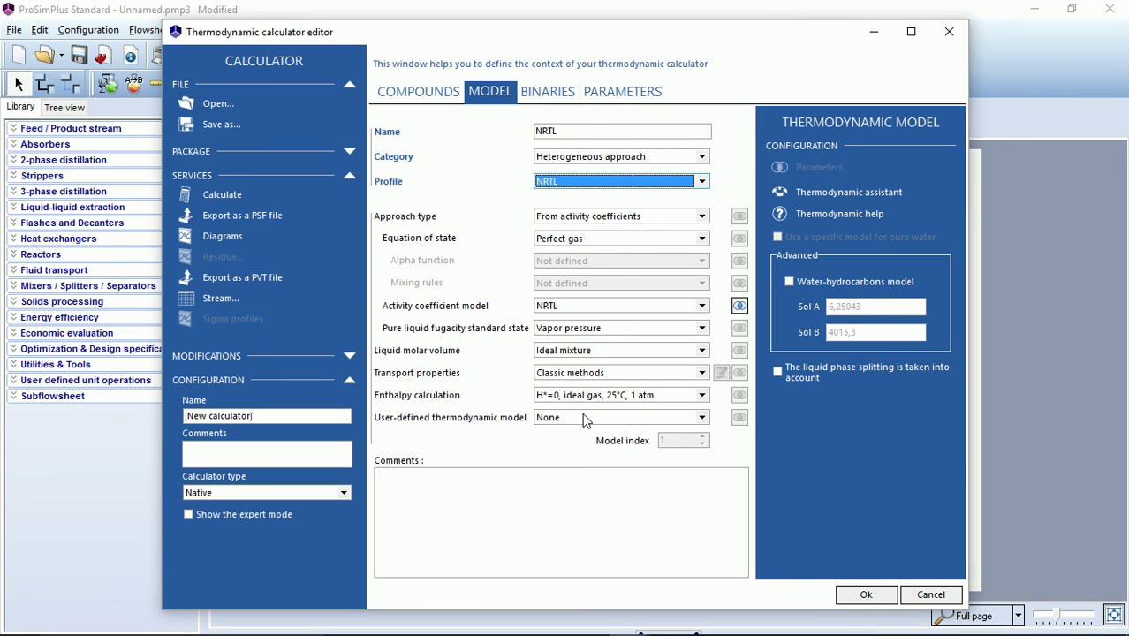
Auto-fill WATER–ETHANOL binaries: Cij0 1616.81, Cji0 -635.560, aij0 0.144800.
click(548, 94)
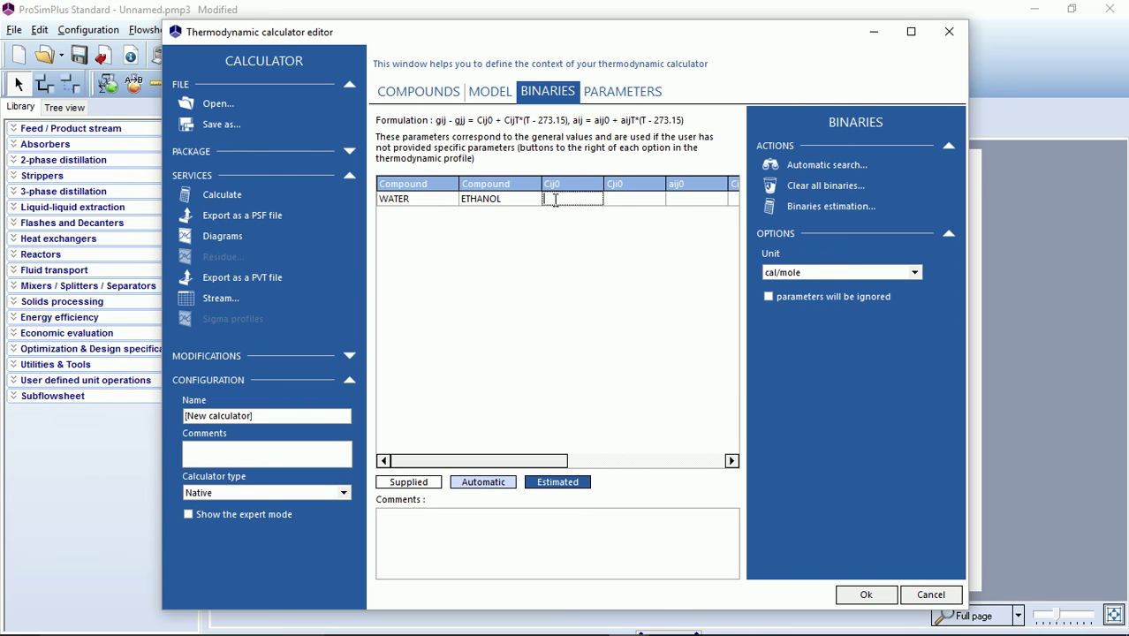
click(634, 200)
click(565, 200)
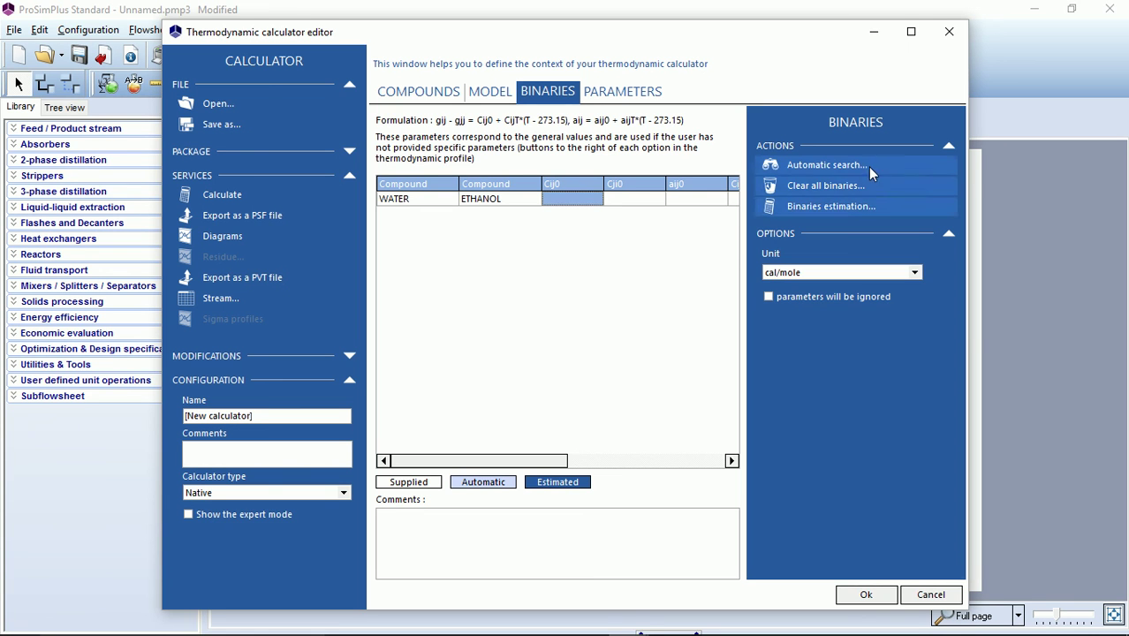
click(895, 165)
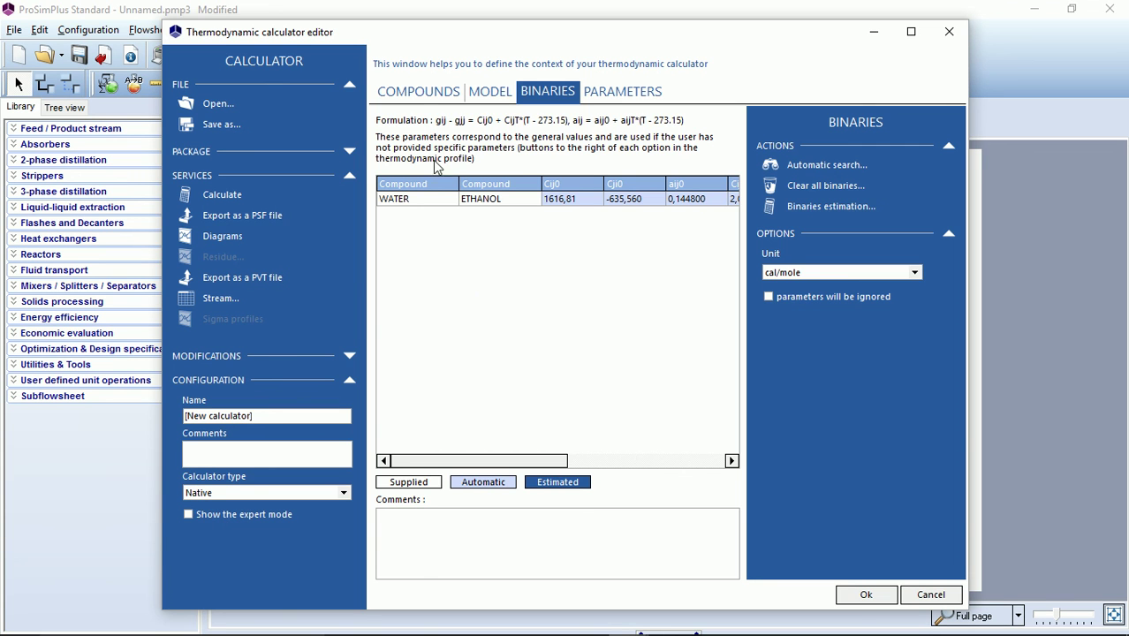
click(419, 96)
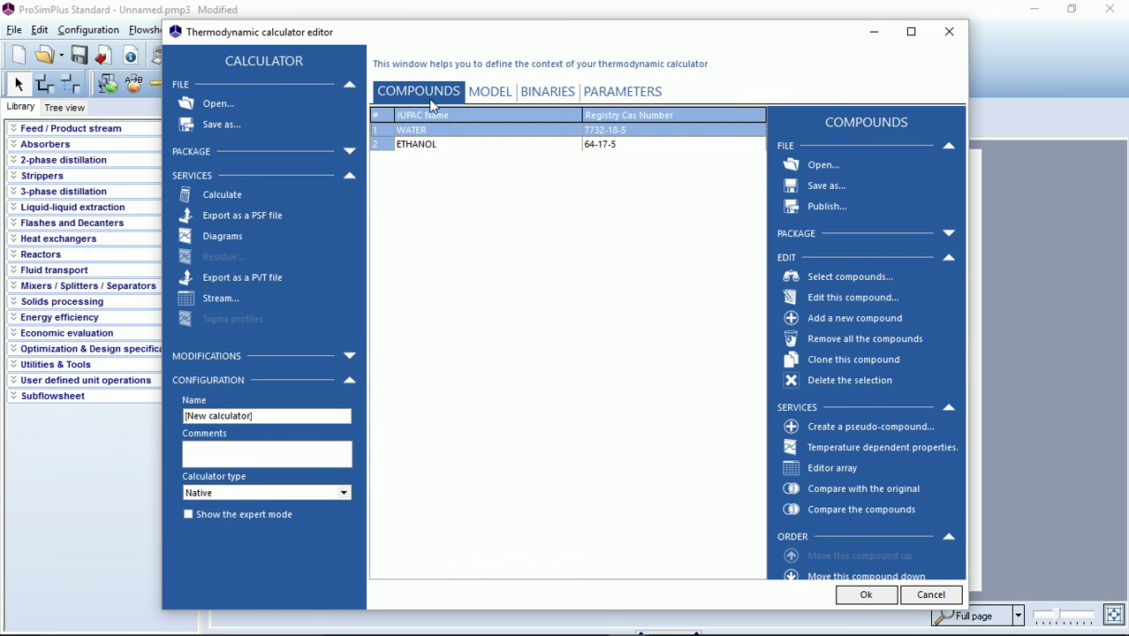
Check the model and binaries, then confirm both the calculator and calculators-list editors.
click(486, 92)
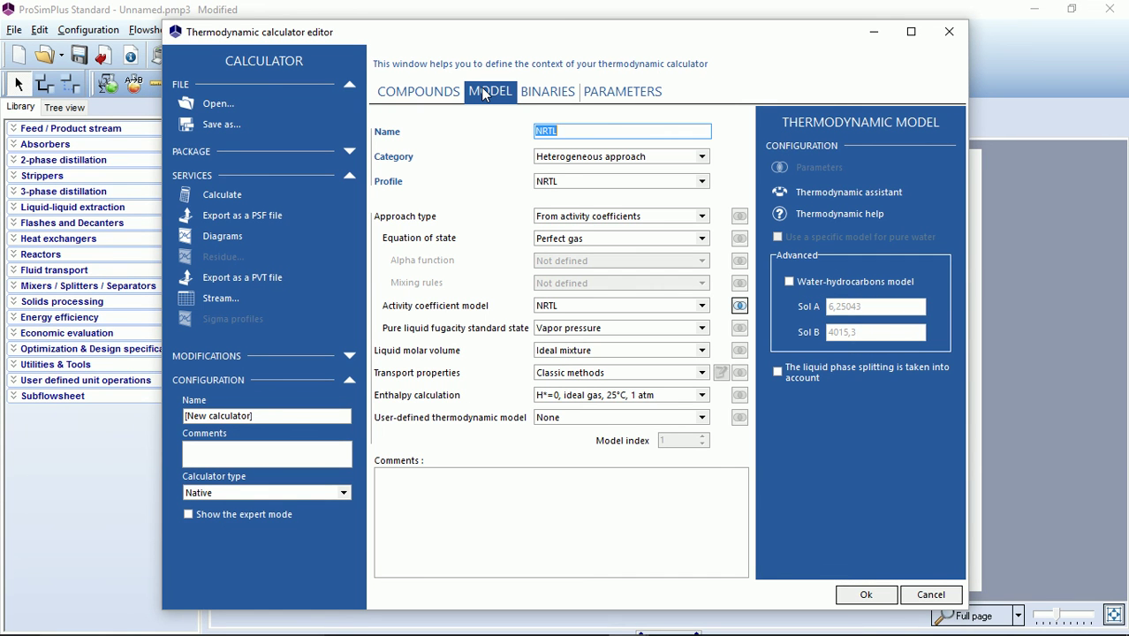
click(542, 94)
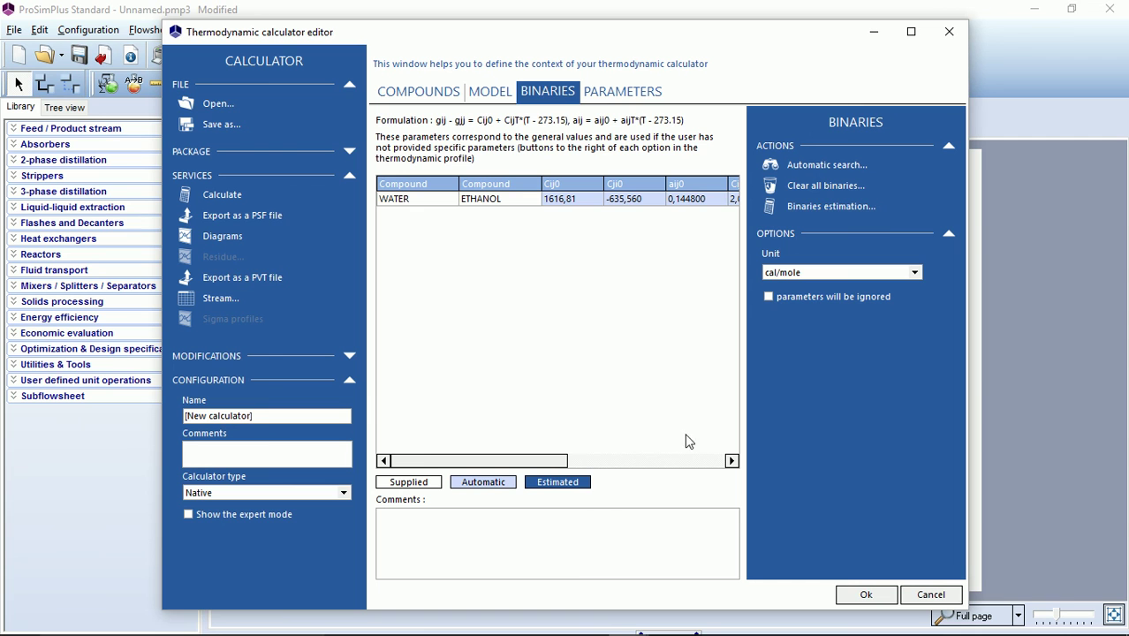
click(862, 597)
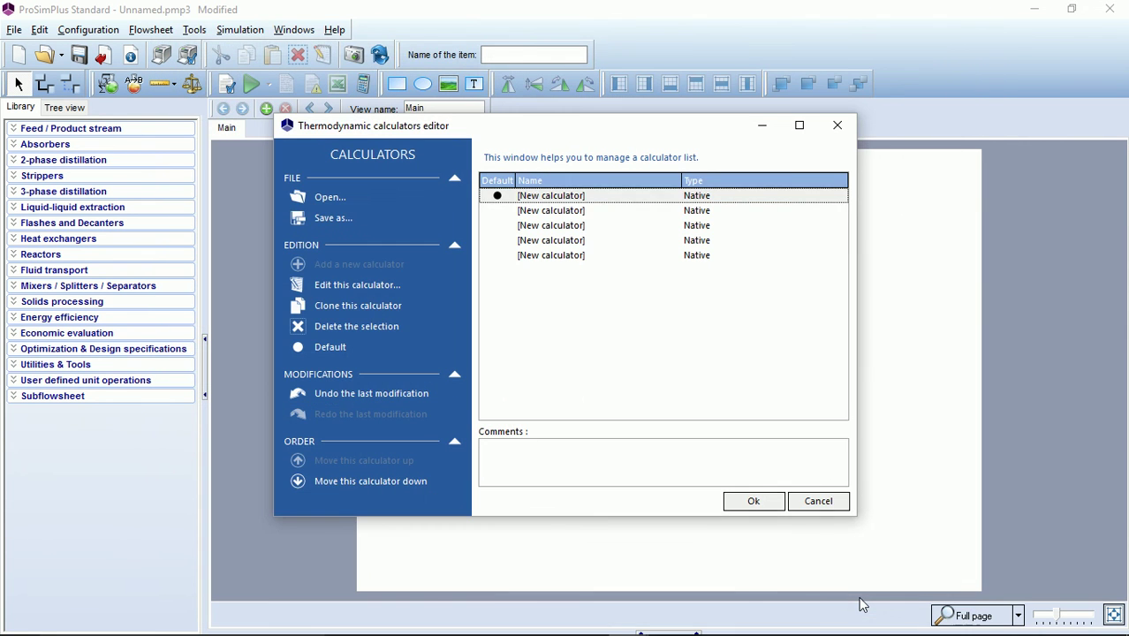
click(740, 504)
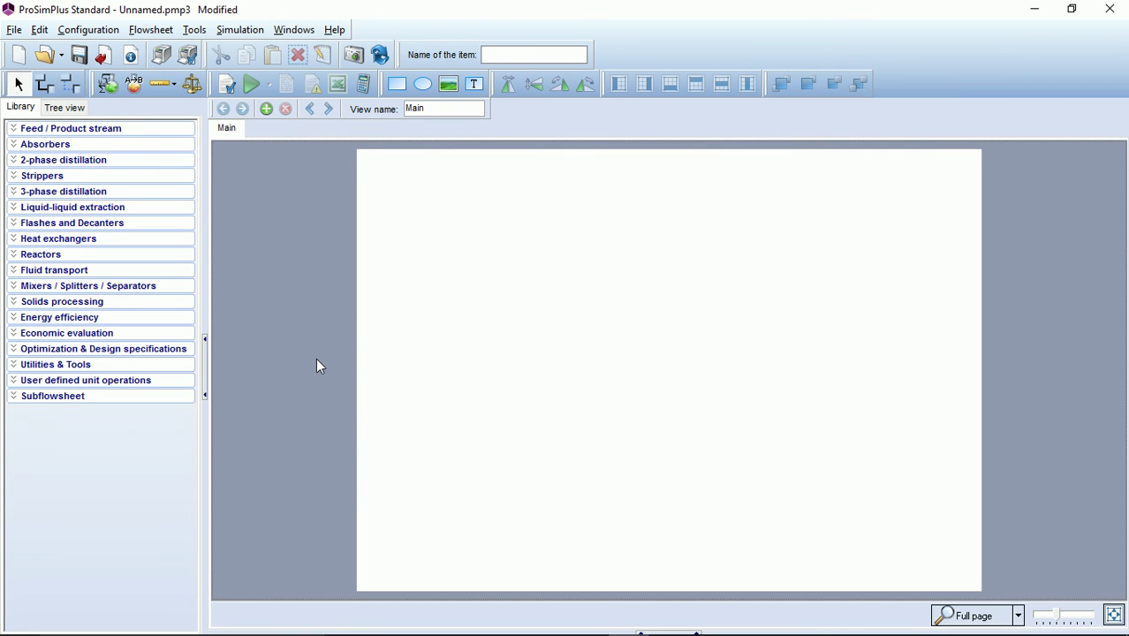